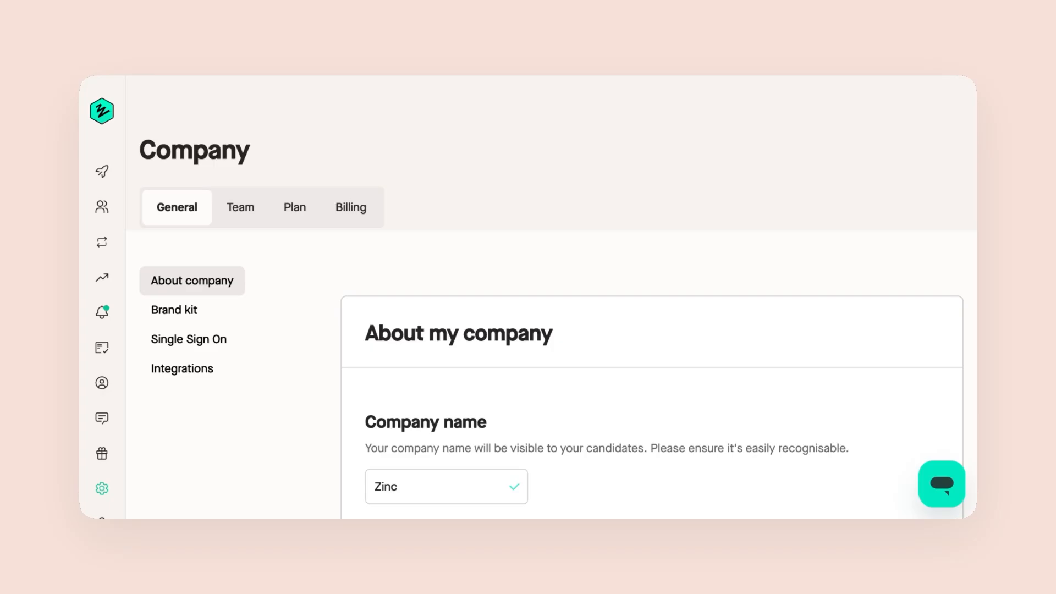
Start the BambooHR integration setup from the company's HRIS integrations and go to the BambooHR domain entry
left_click(207, 363)
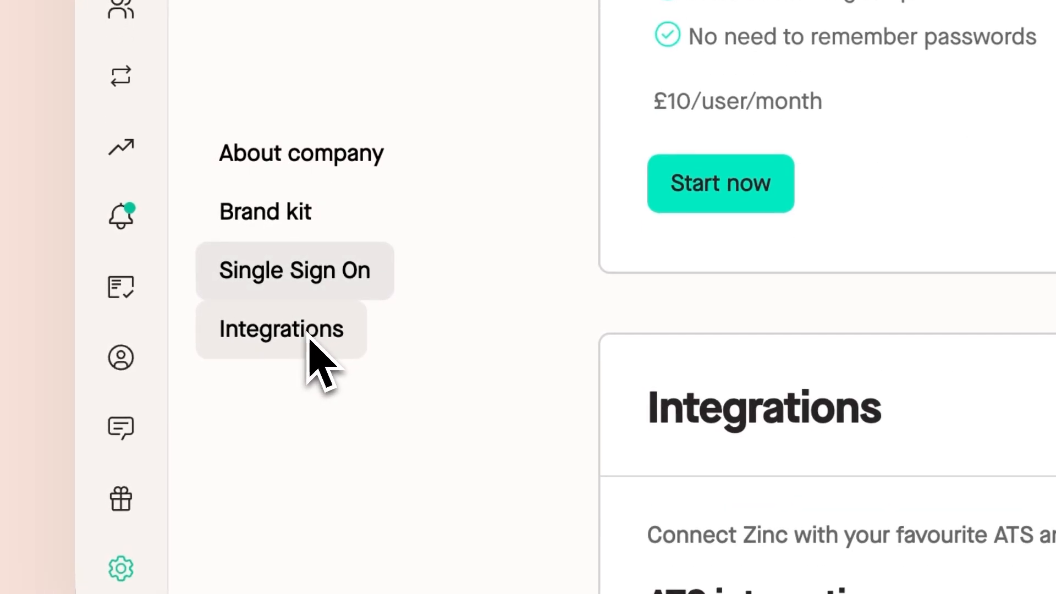
scroll(660, 272, "down", 5)
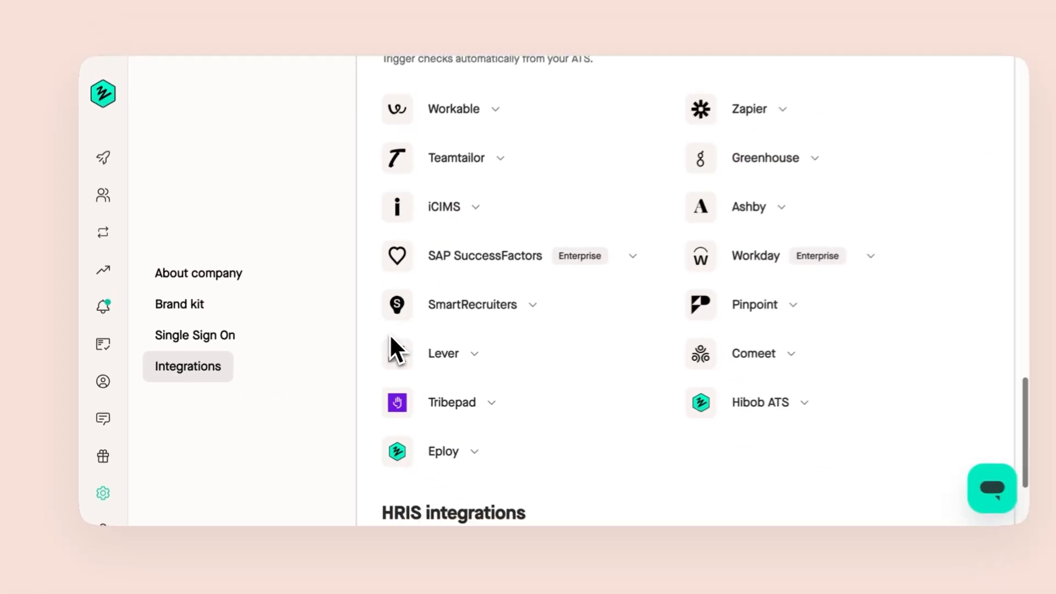
scroll(413, 341, "down", 3)
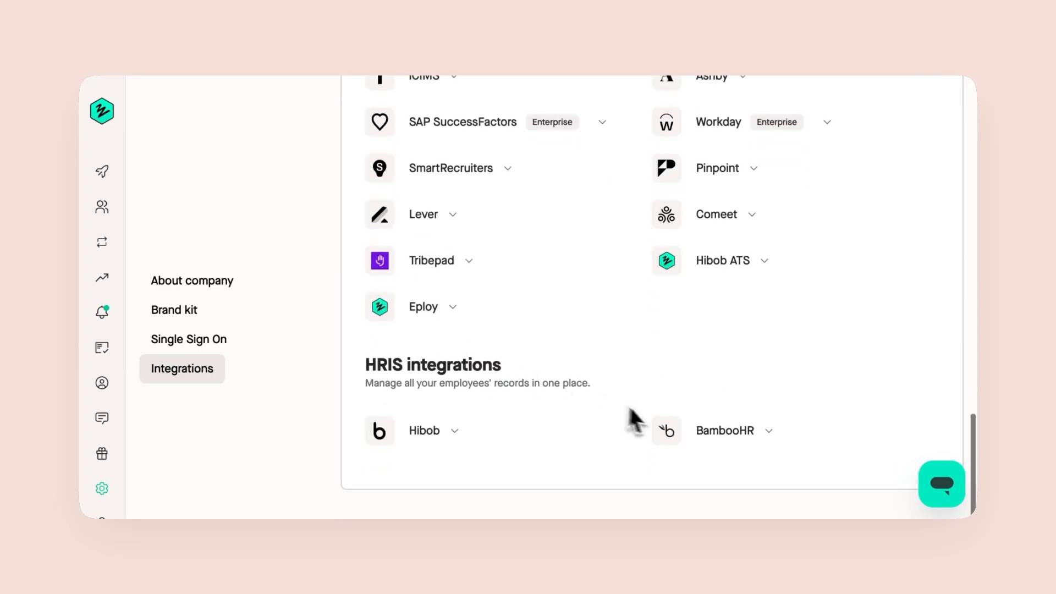
left_click(689, 428)
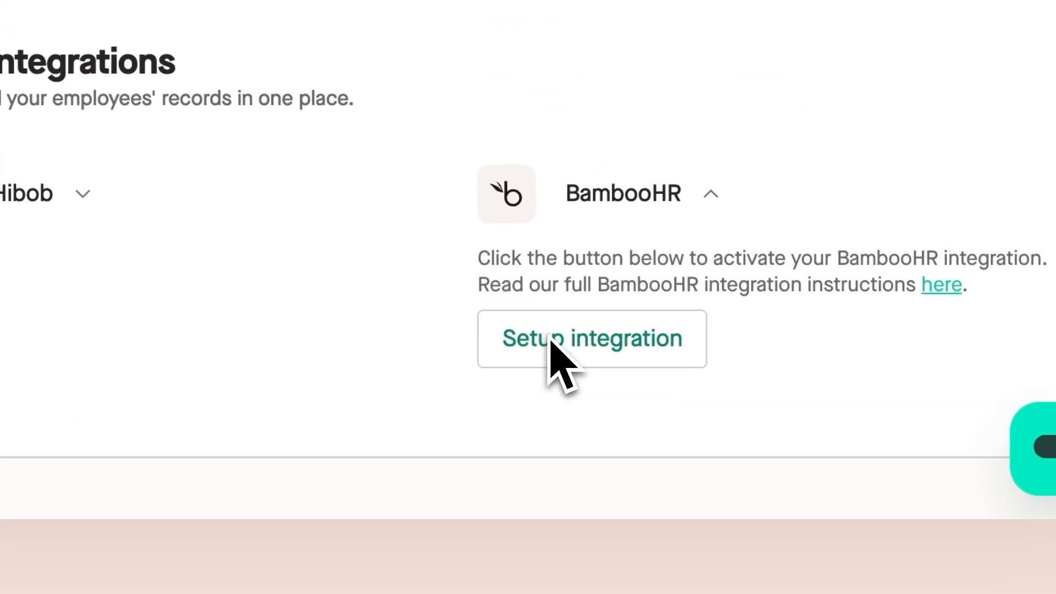
left_click(591, 351)
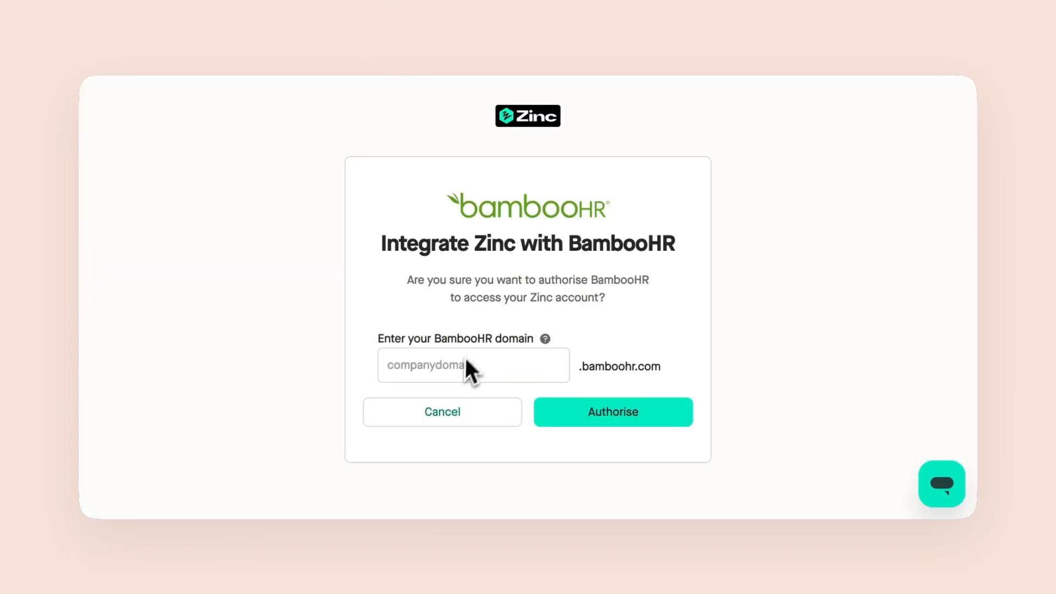
left_click(448, 377)
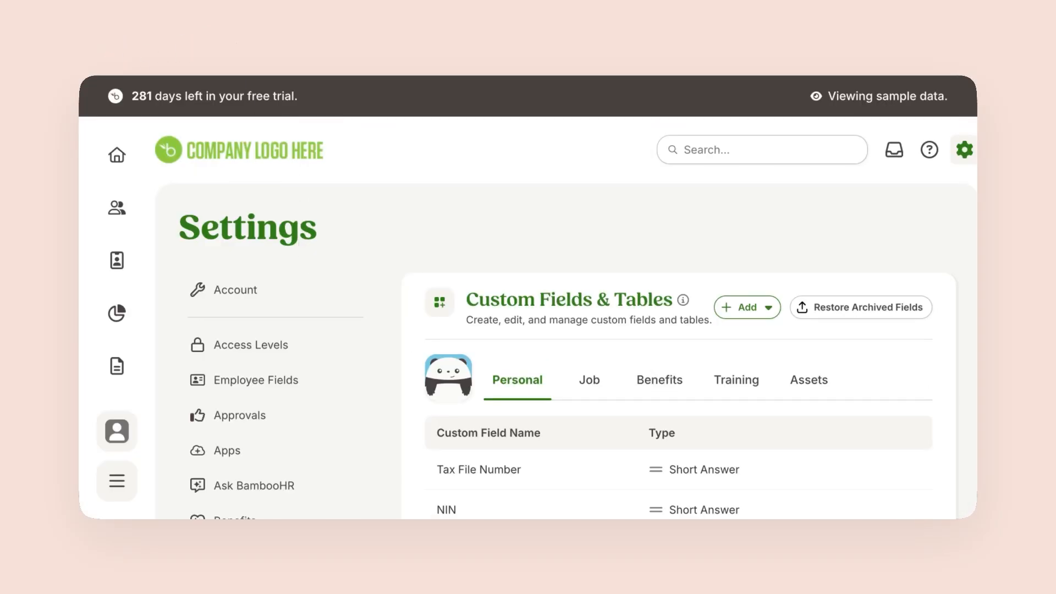
In BambooHR's custom fields settings, archive the Personal field "Zinc Type of check"
scroll(582, 352, "down", 3)
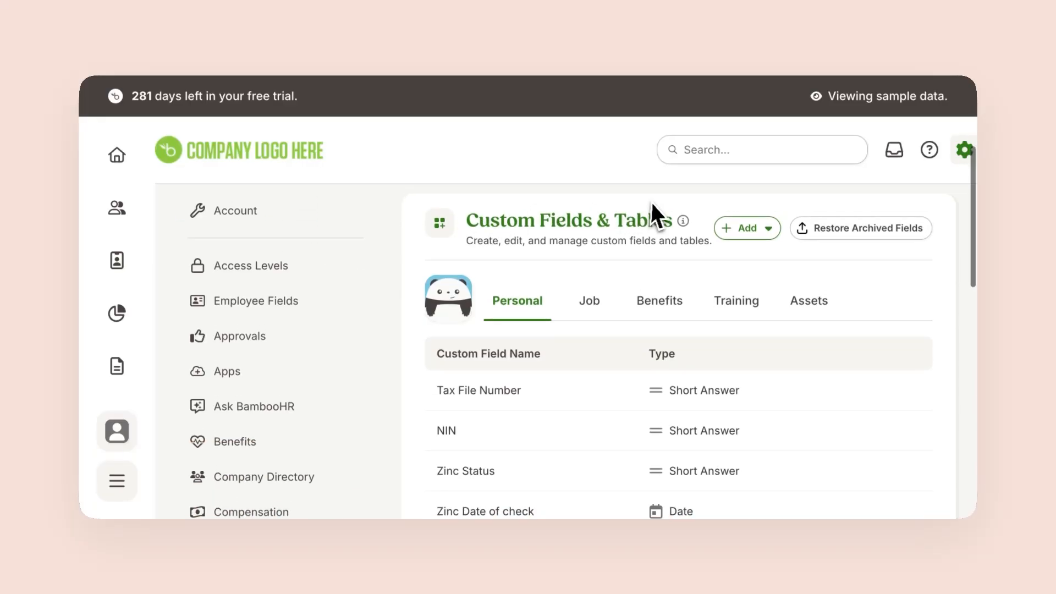
scroll(687, 209, "up", 3)
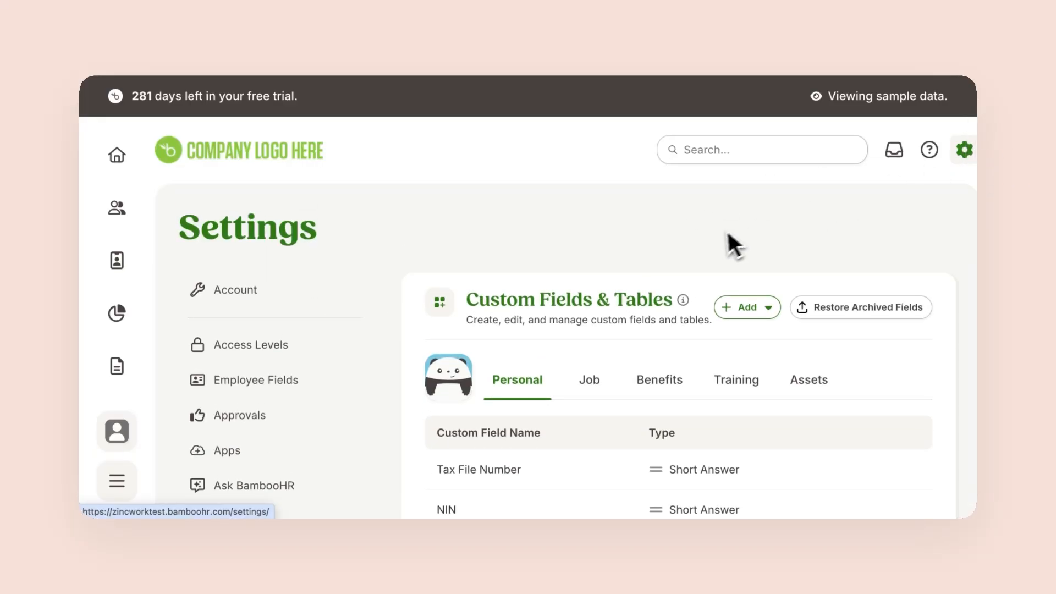
scroll(709, 237, "down", 4)
scroll(608, 231, "down", 5)
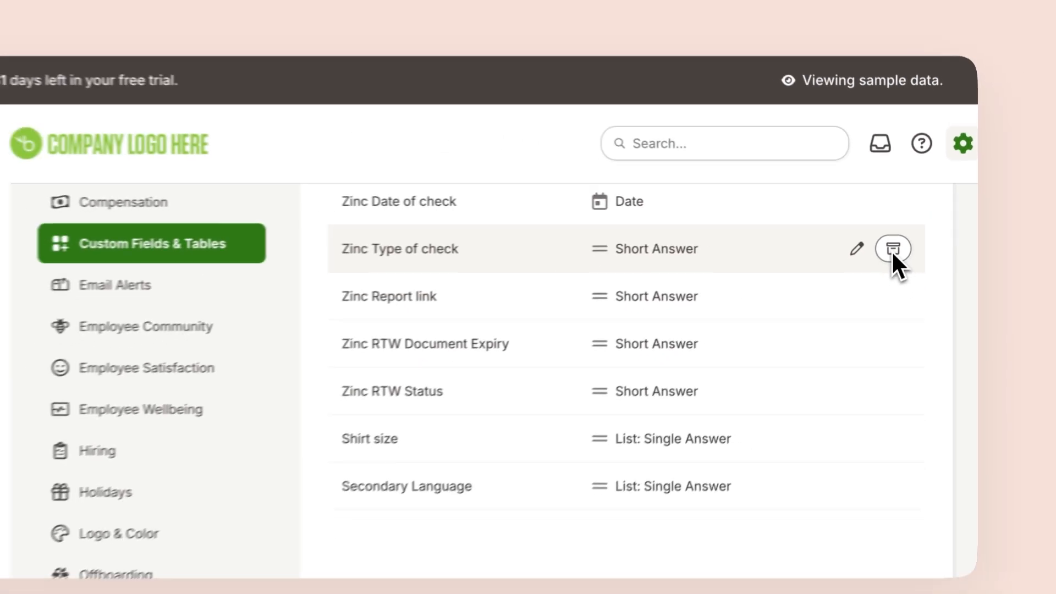
left_click(837, 294)
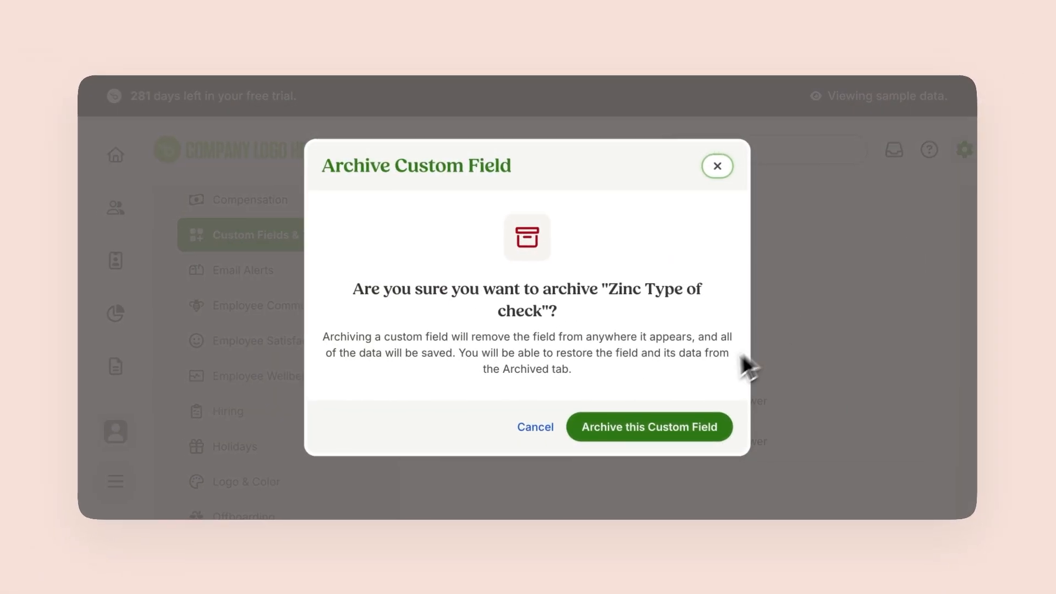
left_click(651, 431)
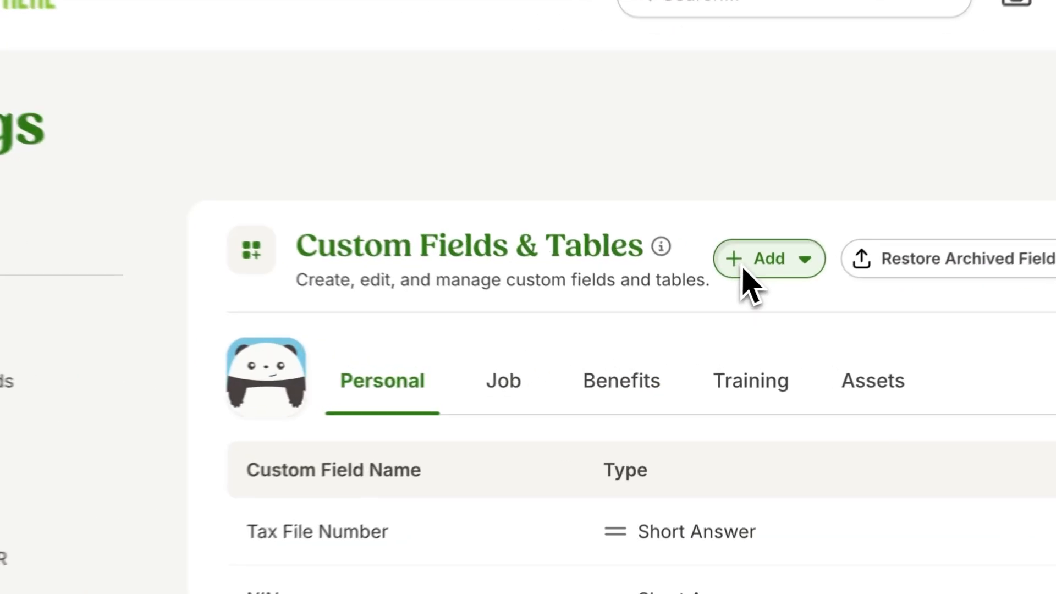
Add a custom field named "Zinc Custom Field" with type Short Answer and status Optional
left_click(744, 269)
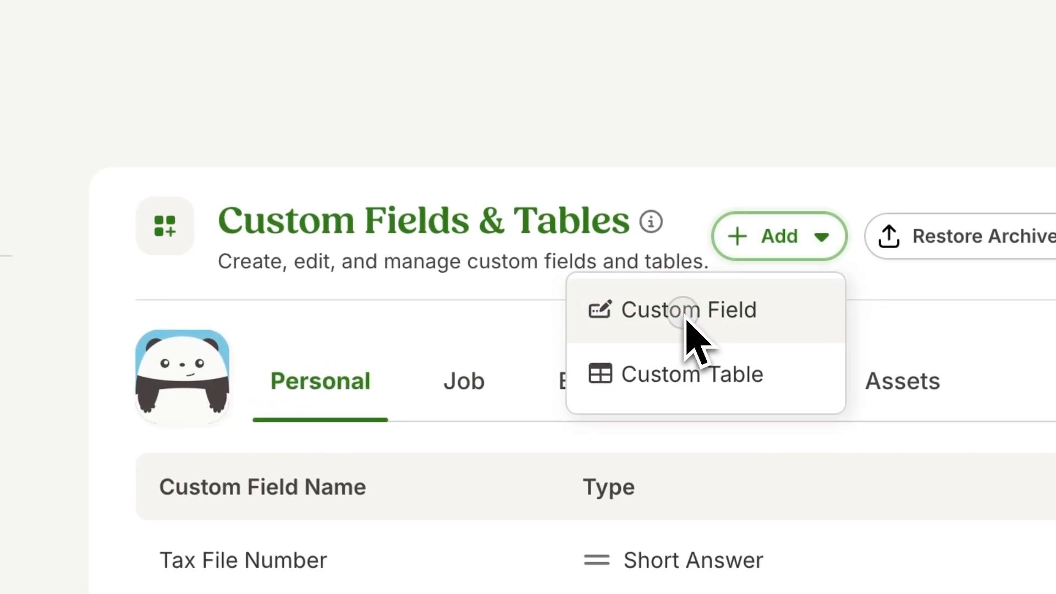
left_click(691, 332)
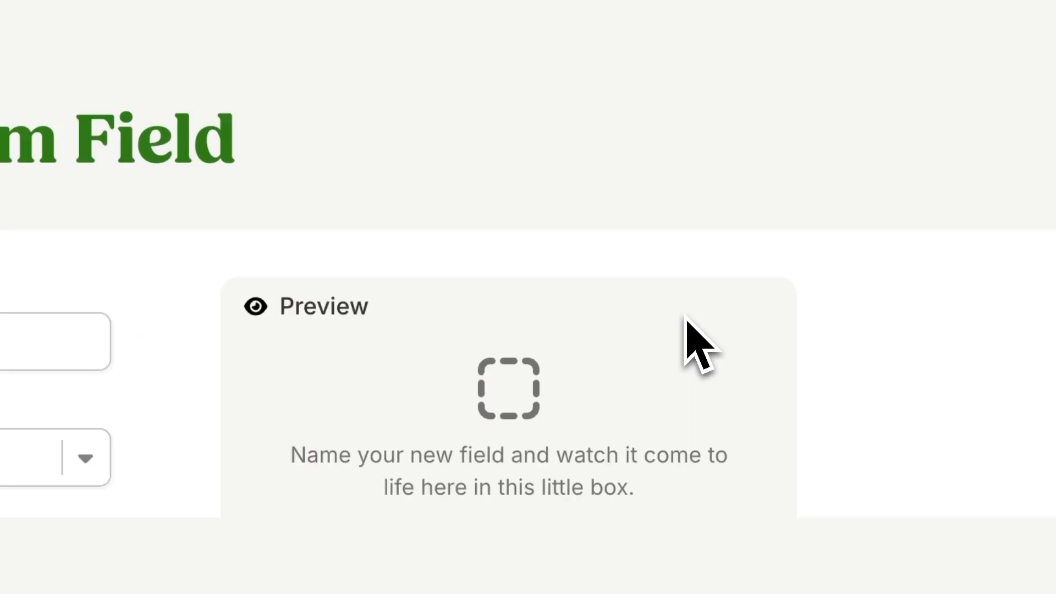
left_click(288, 345)
type("Zinc Custom Field")
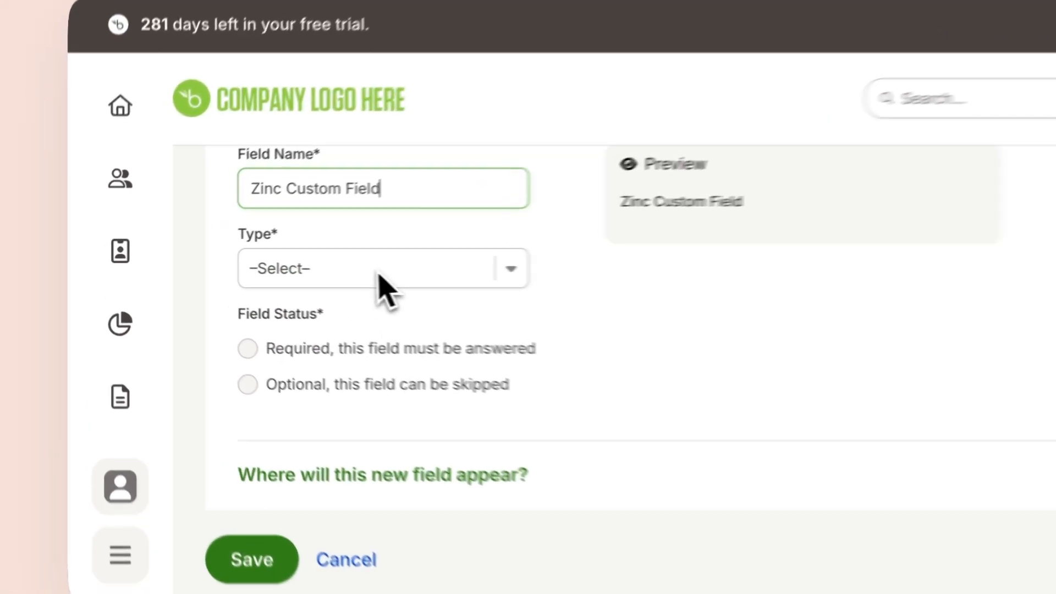
left_click(352, 443)
left_click(466, 427)
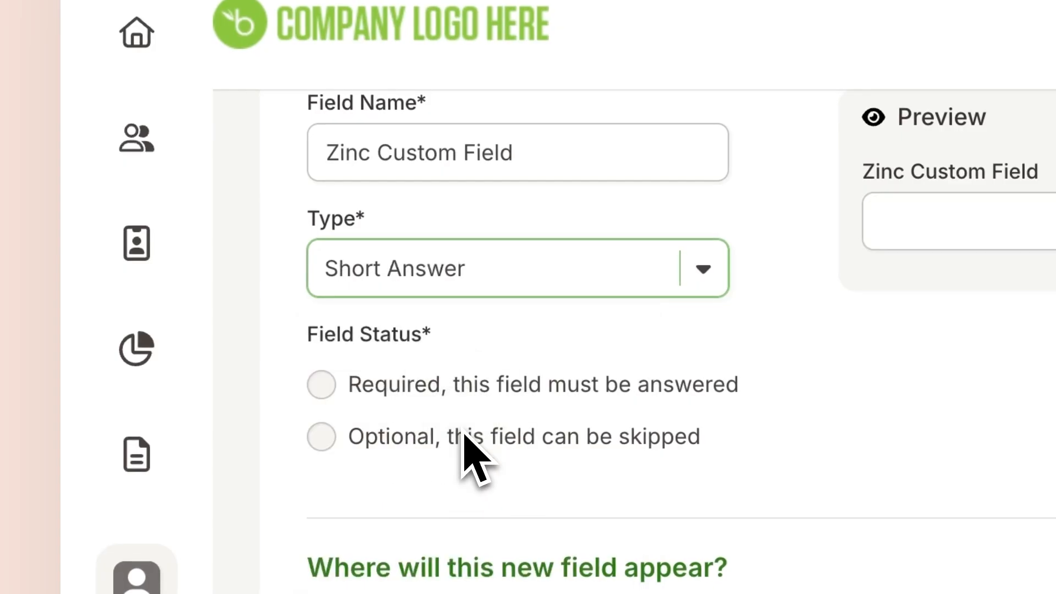
left_click(412, 440)
Place the new field on the Job employee profile tab, in the Job section
scroll(412, 445, "down", 5)
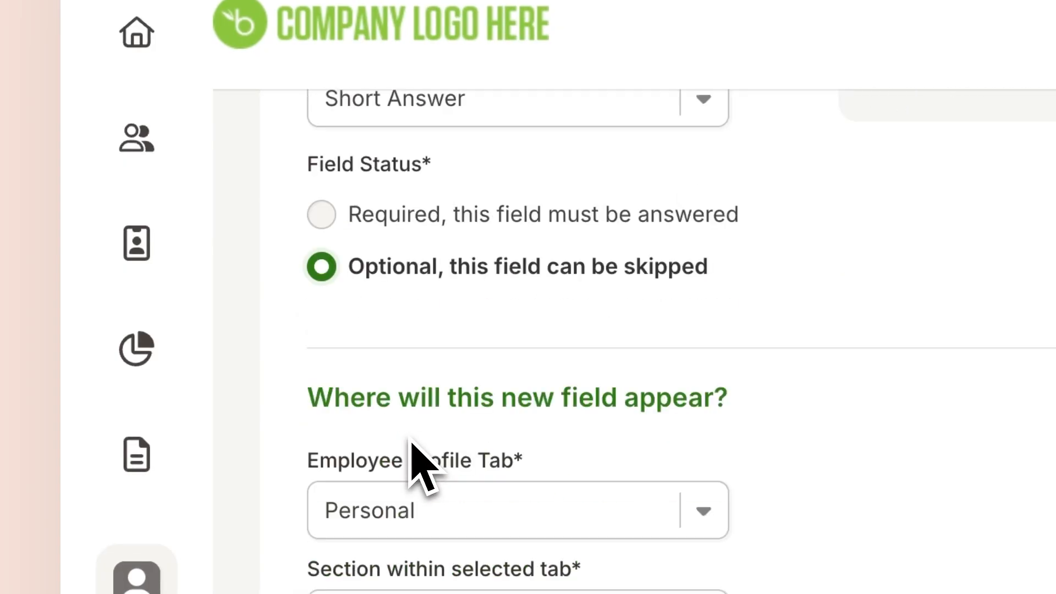
left_click(459, 413)
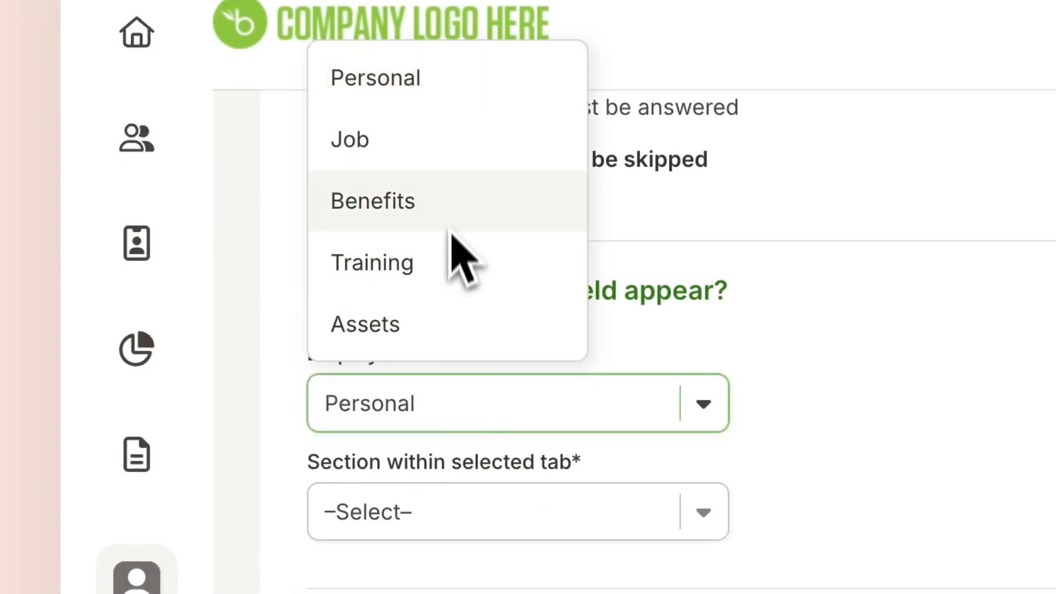
left_click(447, 155)
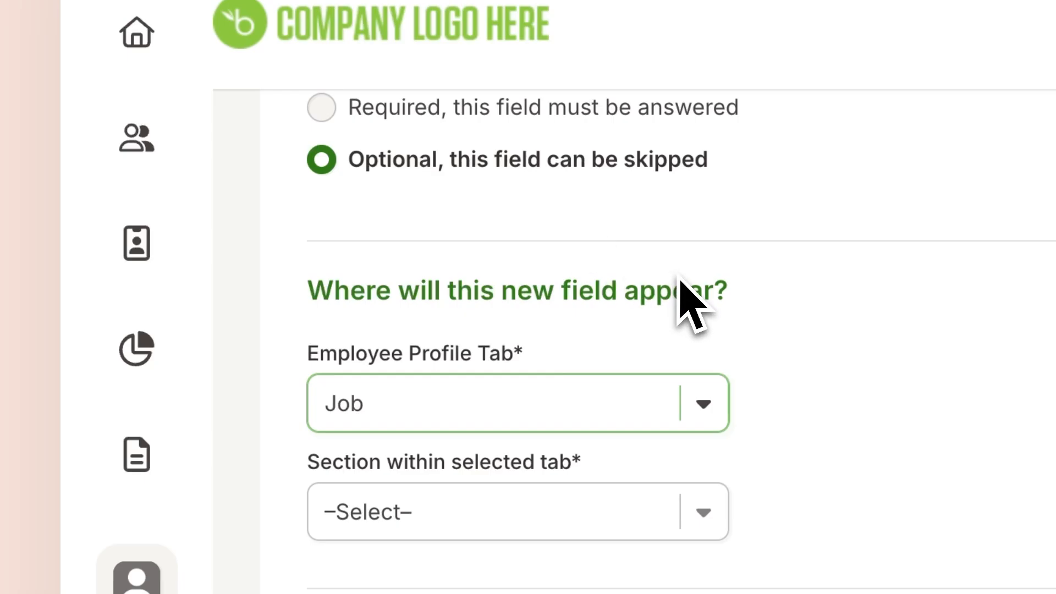
scroll(679, 287, "down", 2)
scroll(682, 283, "down", 2)
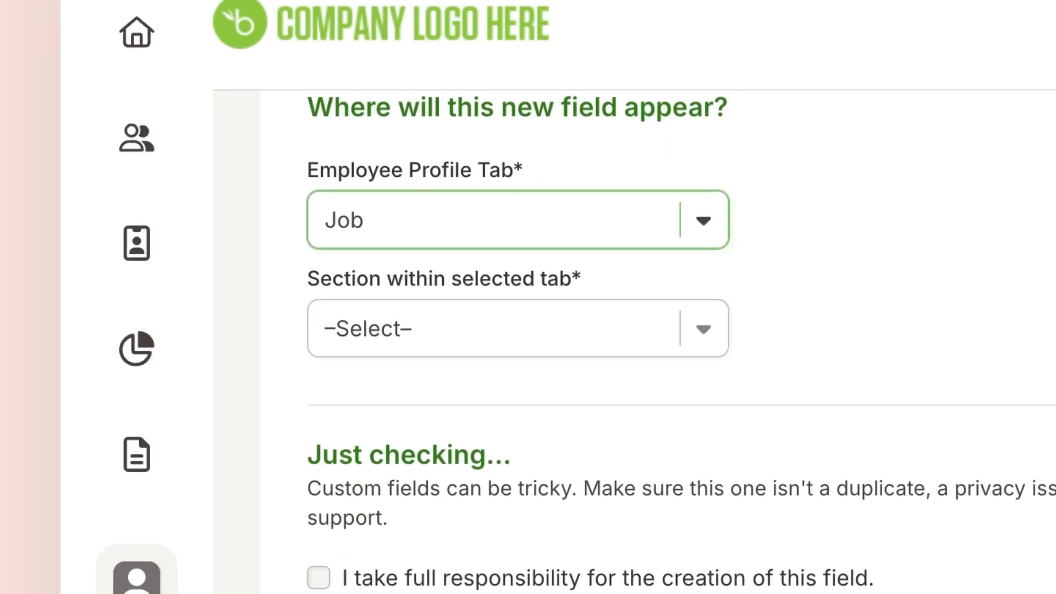
left_click(632, 298)
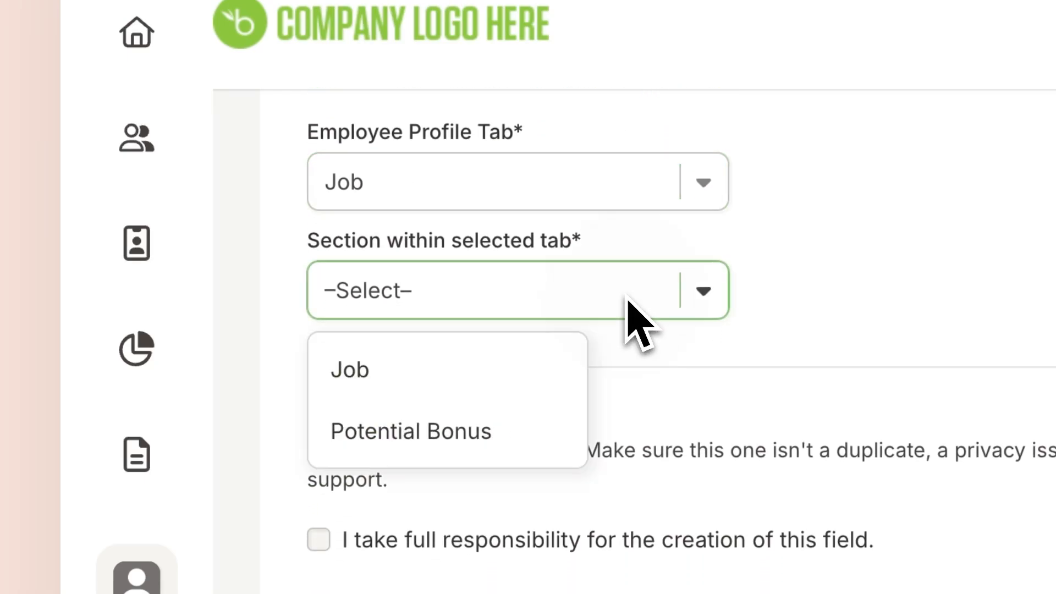
left_click(535, 369)
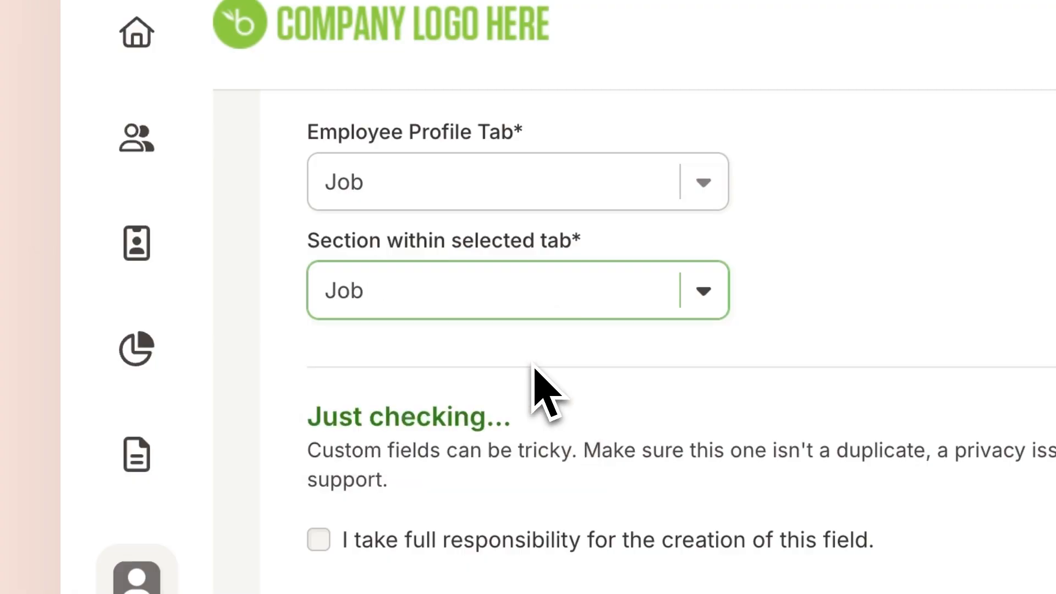
Accept responsibility for creating the custom field, save it, and review the list of Job custom fields
scroll(535, 374, "down", 2)
left_click(330, 463)
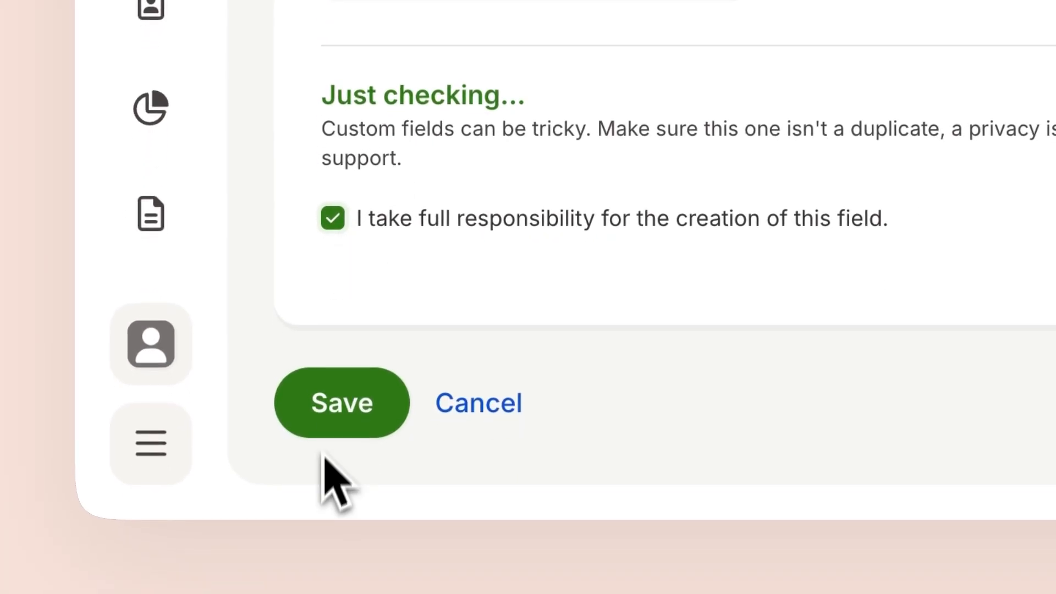
left_click(349, 435)
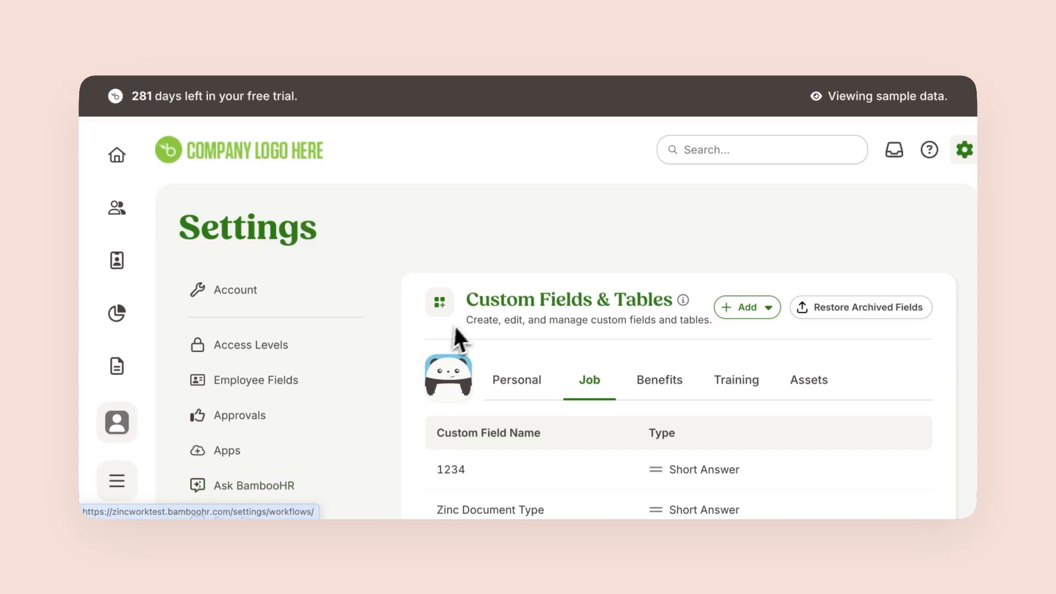
scroll(476, 310, "down", 2)
scroll(476, 311, "down", 4)
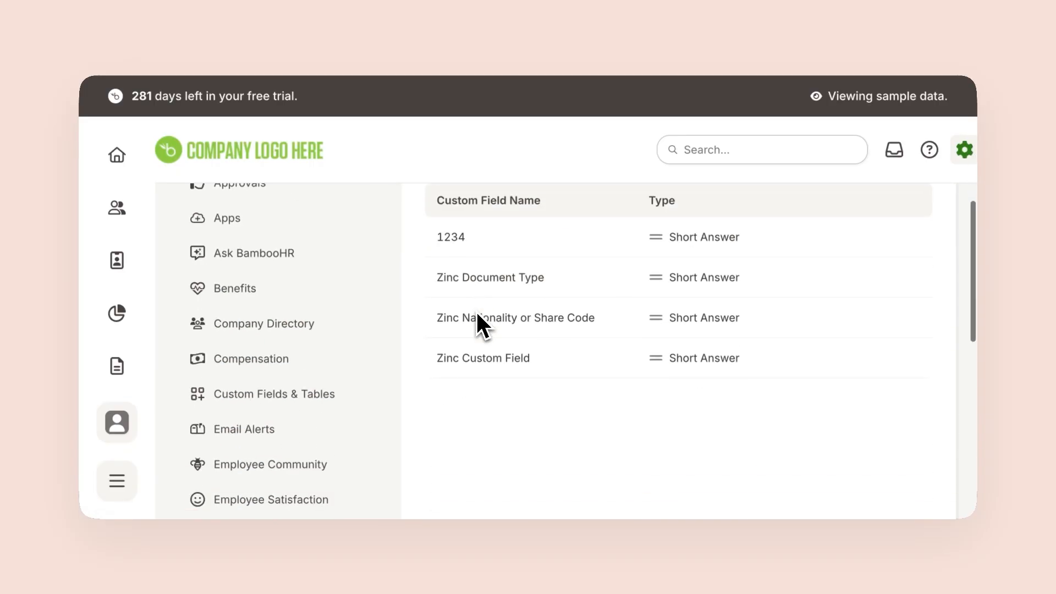
scroll(476, 310, "up", 2)
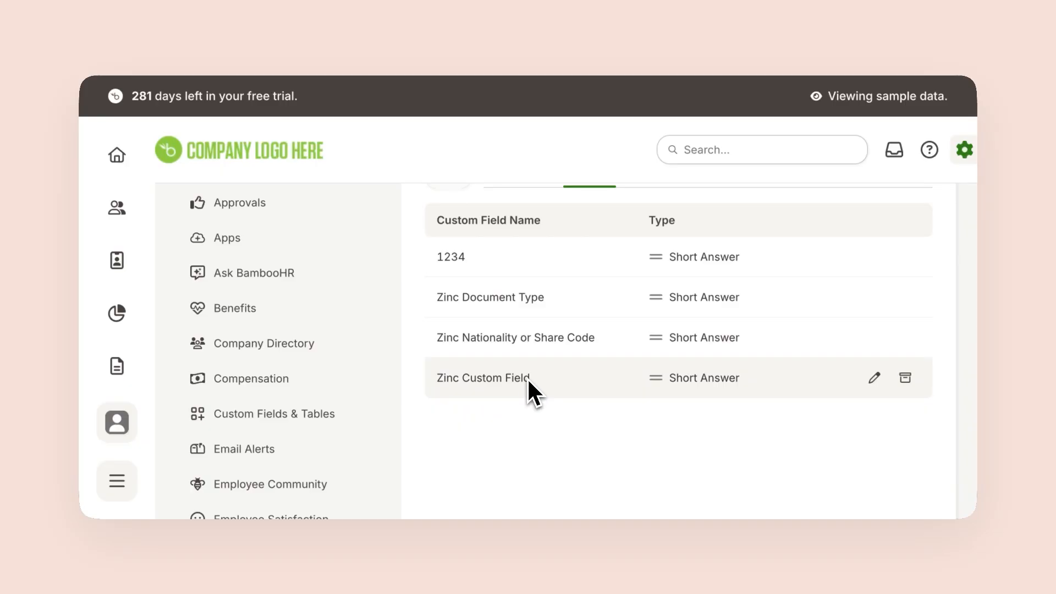
scroll(527, 377, "up", 3)
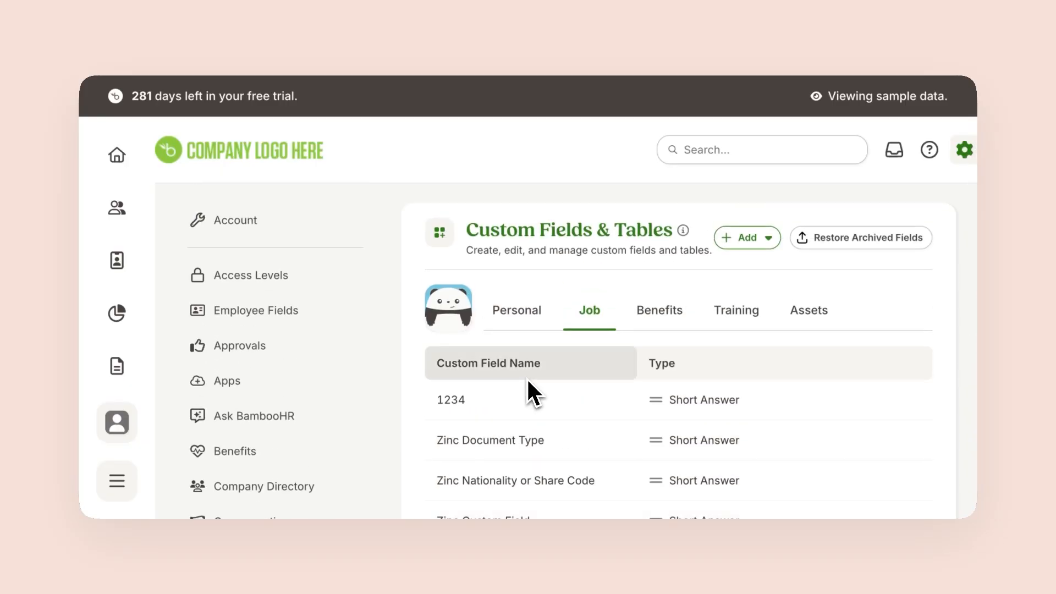
Open the profile of the first employee in the People list, the Sr. HR Administrator in Lindon, Utah
left_click(120, 156)
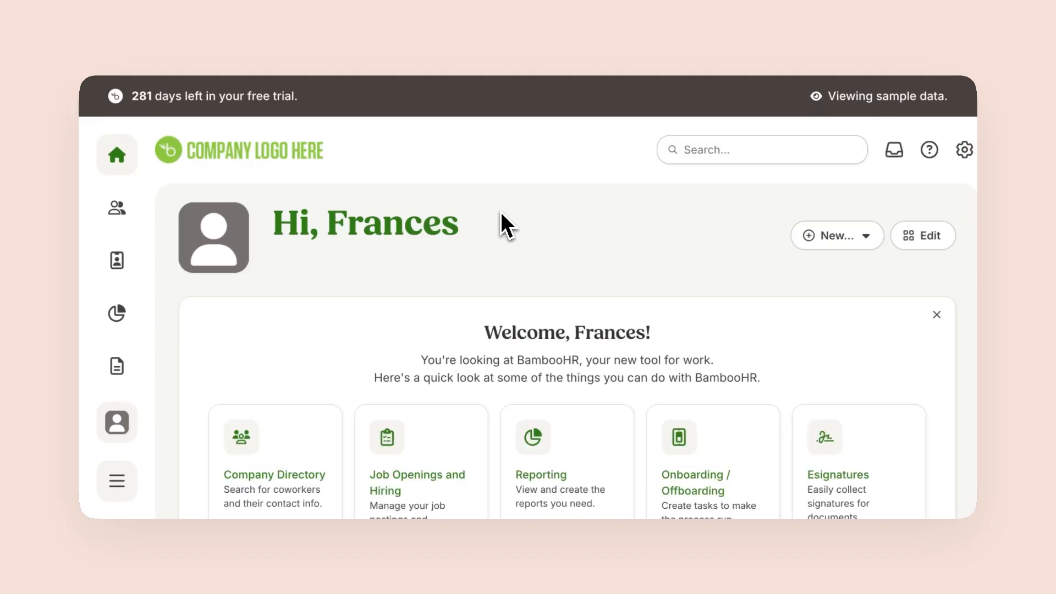
left_click(109, 217)
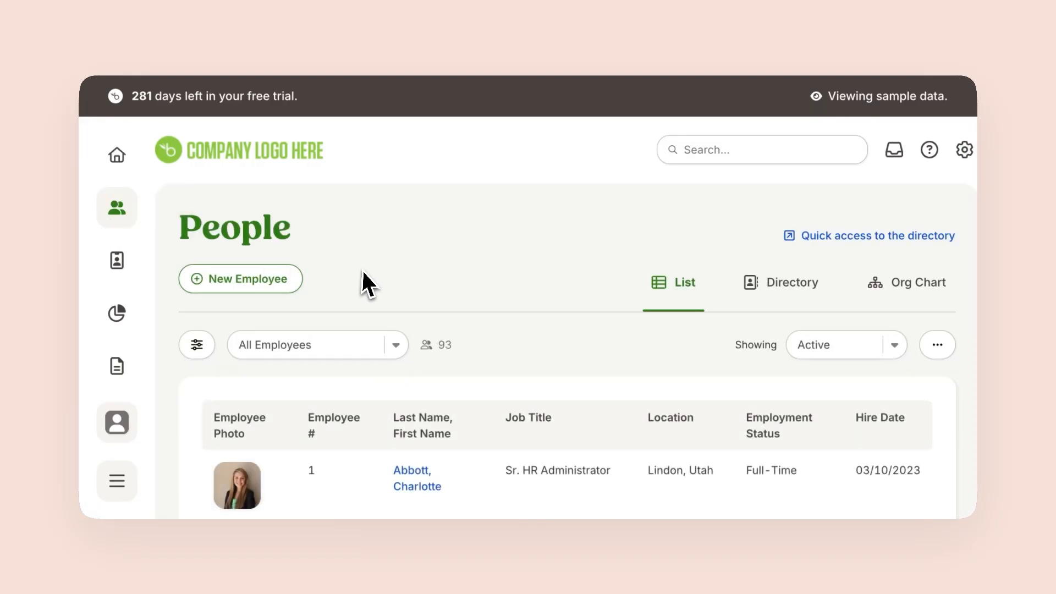
scroll(363, 275, "down", 3)
scroll(385, 273, "down", 1)
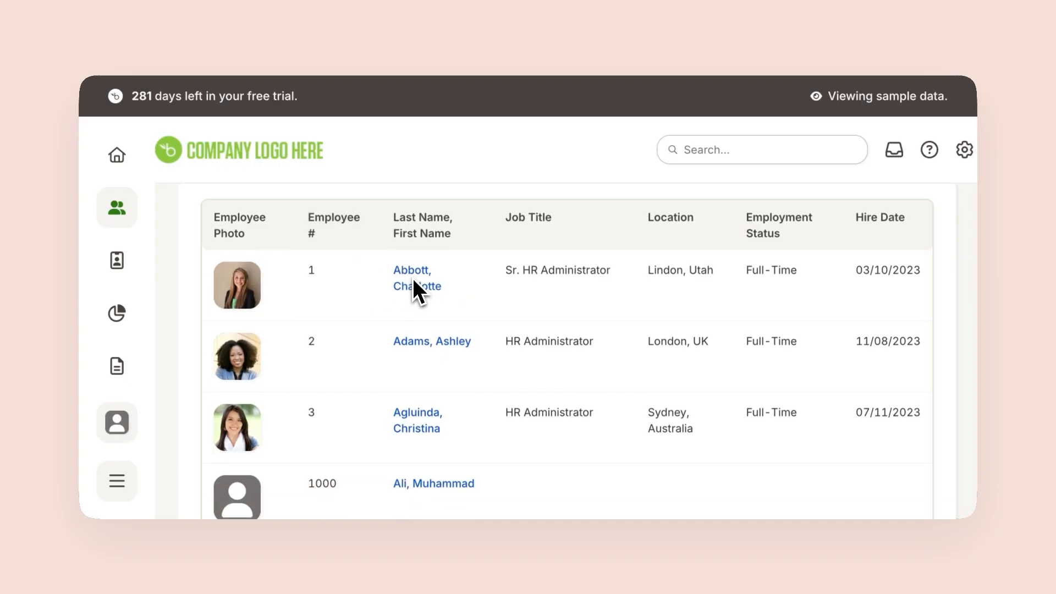
left_click(414, 285)
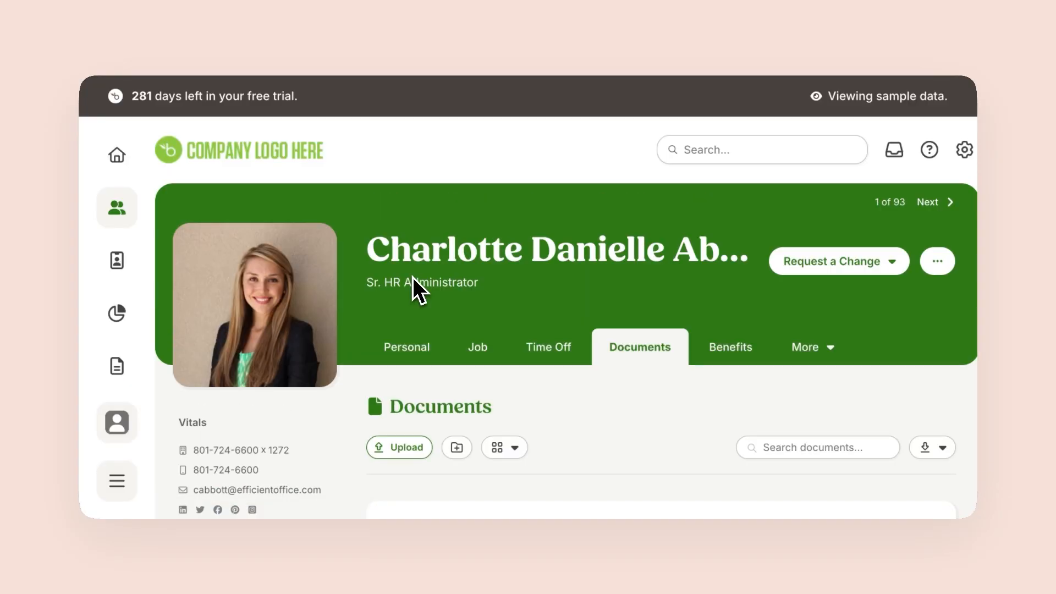
Open the PDF "Example Zinc report." from the Zinc Background Check folder in the employee's documents
scroll(413, 277, "down", 1)
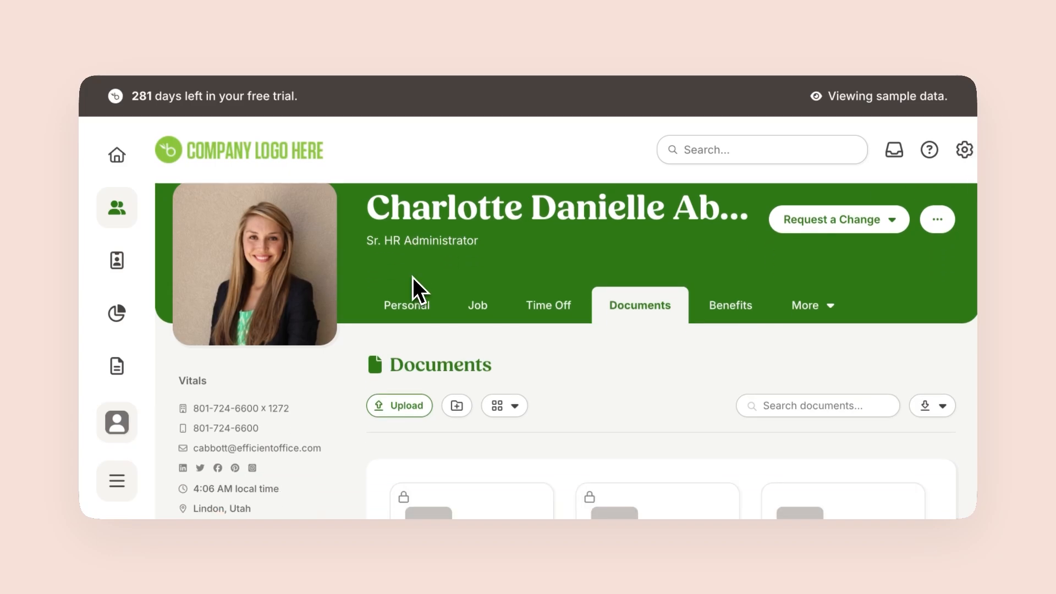
scroll(413, 277, "down", 2)
scroll(413, 277, "down", 3)
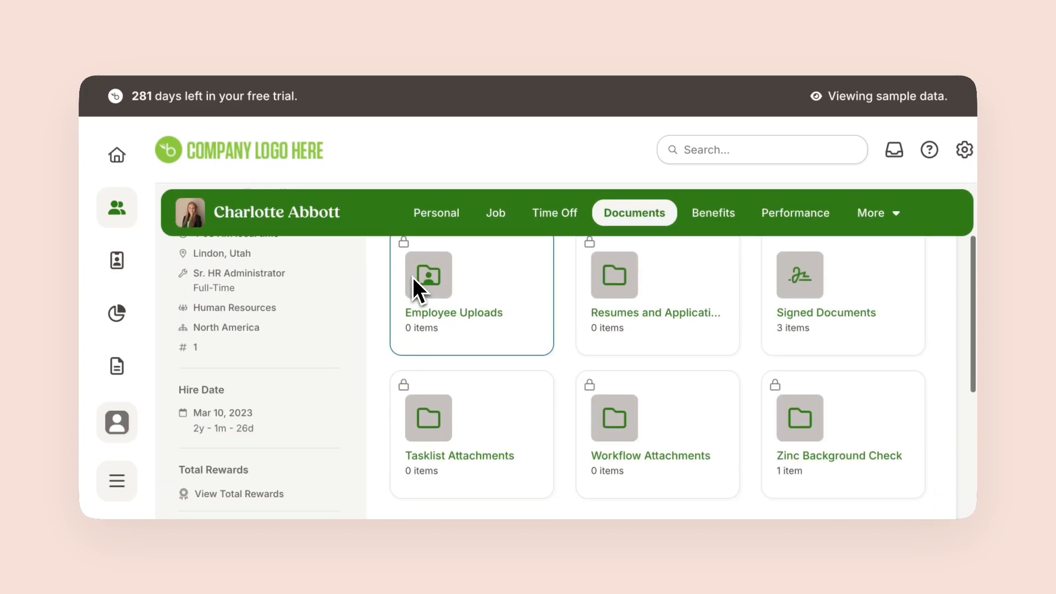
scroll(413, 278, "down", 1)
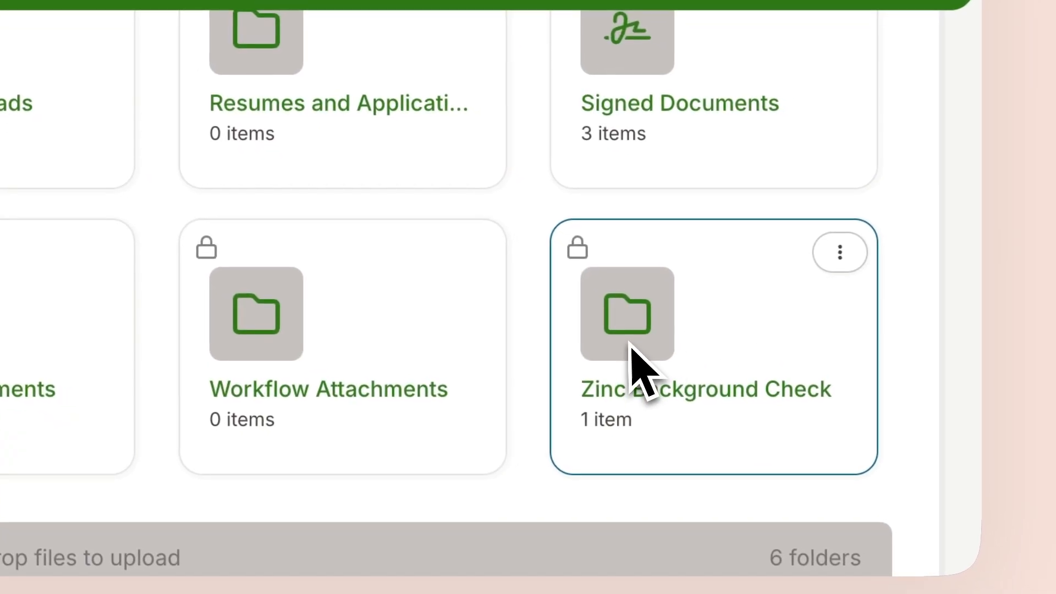
left_click(633, 352)
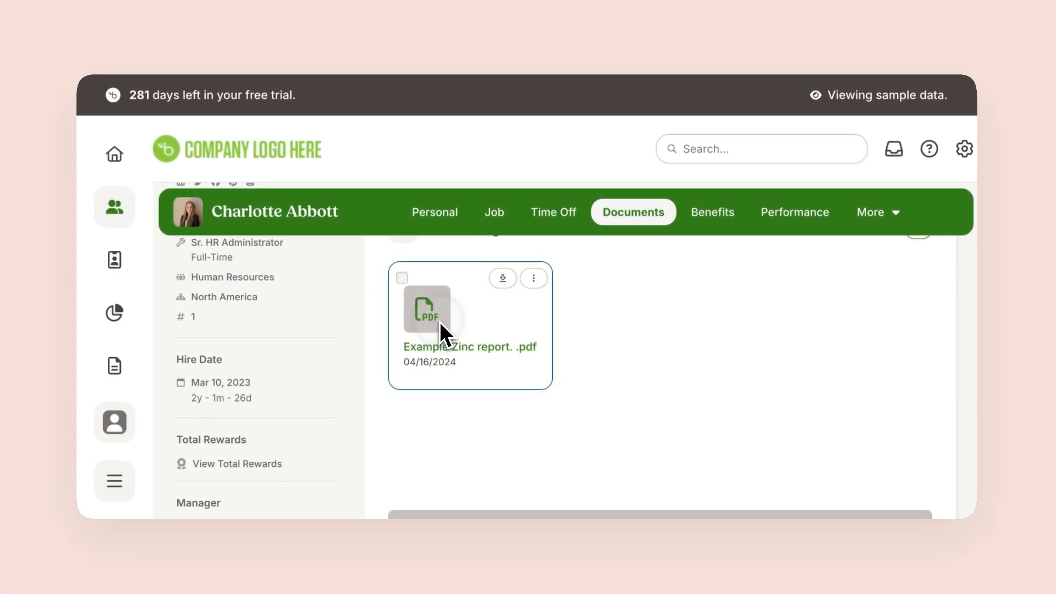
left_click(425, 316)
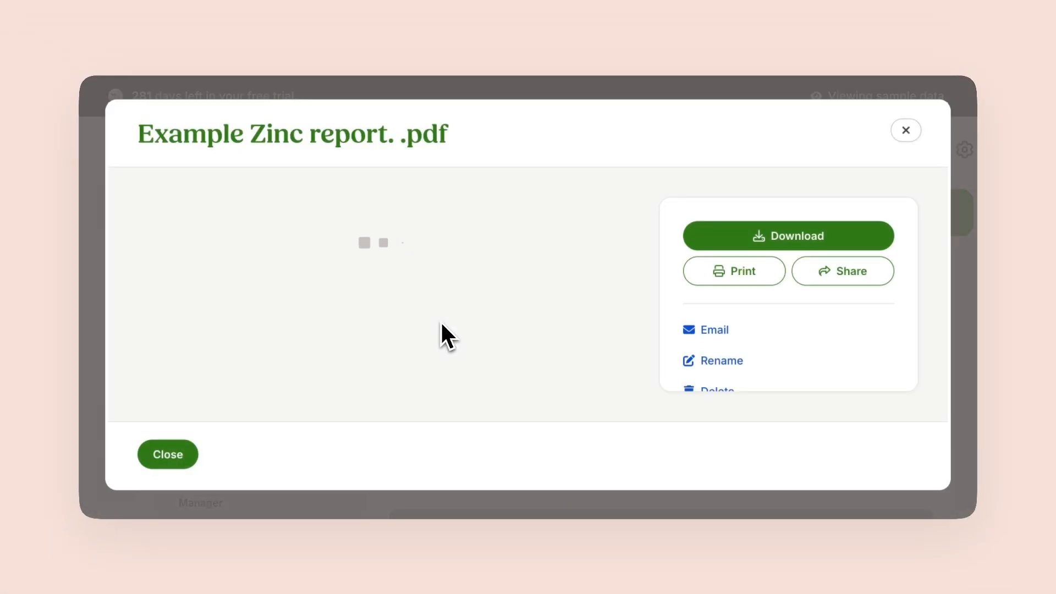
Read through the first two pages of the example Zinc report, including the comments, and close the document preview
scroll(384, 318, "down", 5)
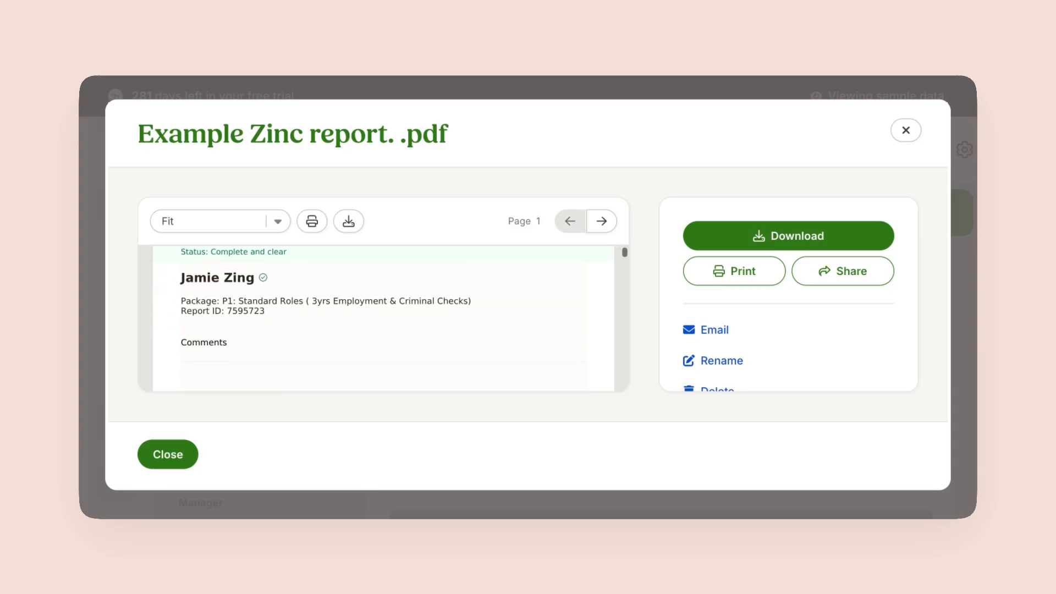
scroll(383, 318, "down", 10)
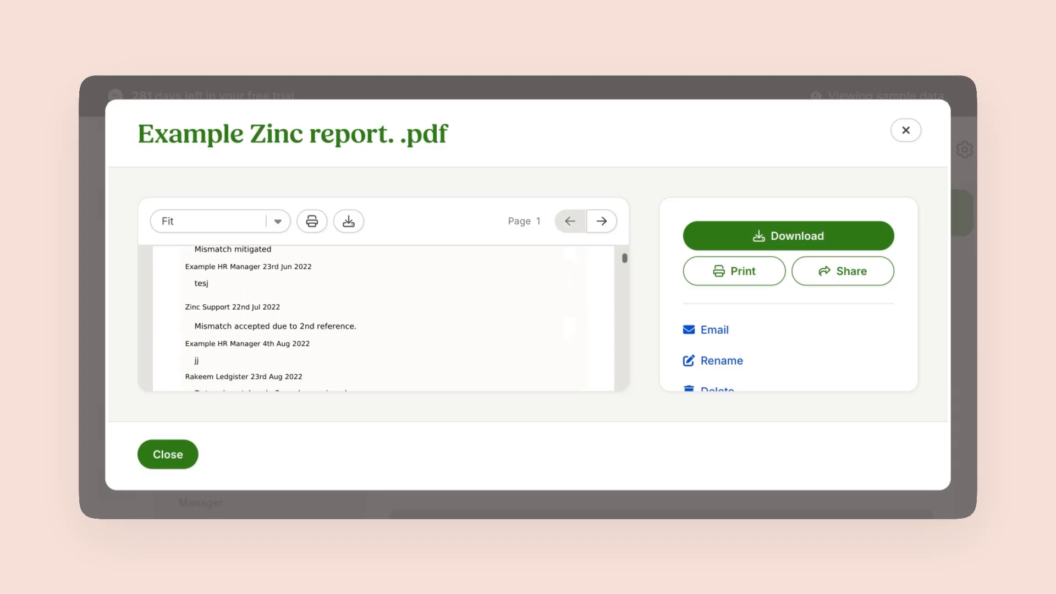
scroll(384, 318, "down", 4)
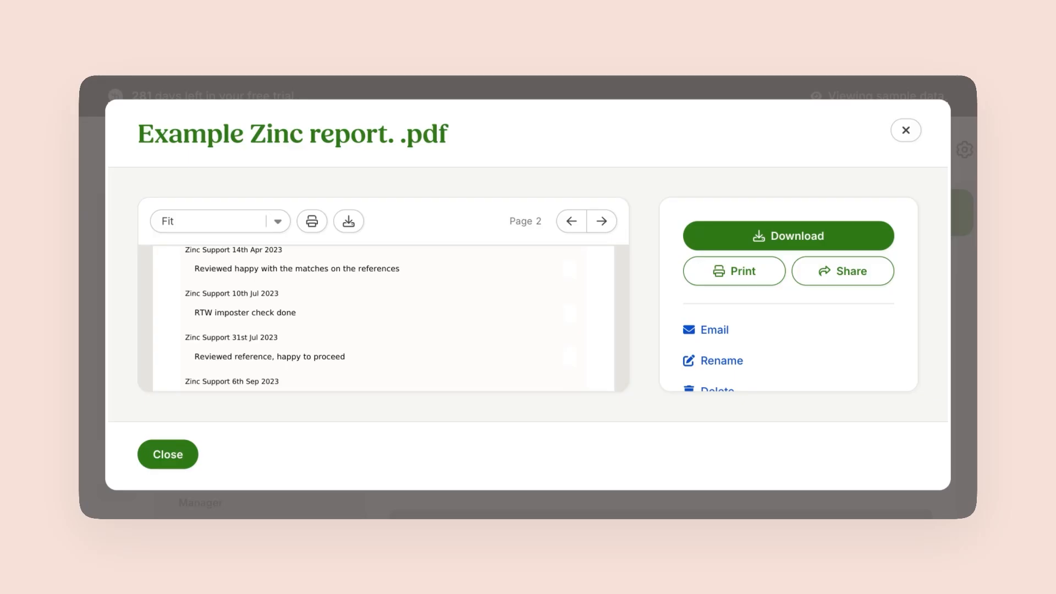
scroll(384, 318, "down", 2)
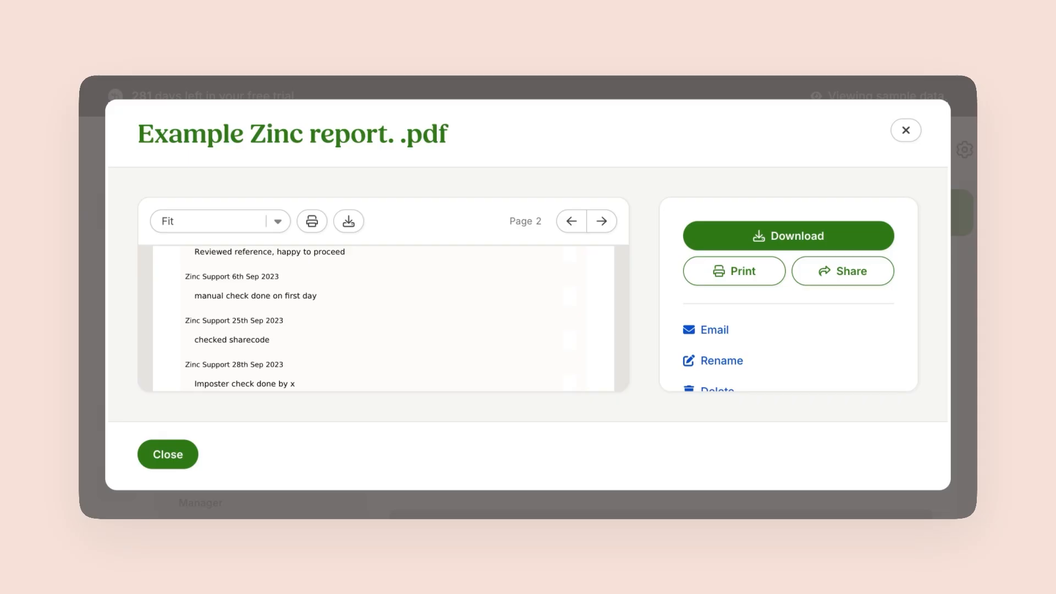
left_click(912, 136)
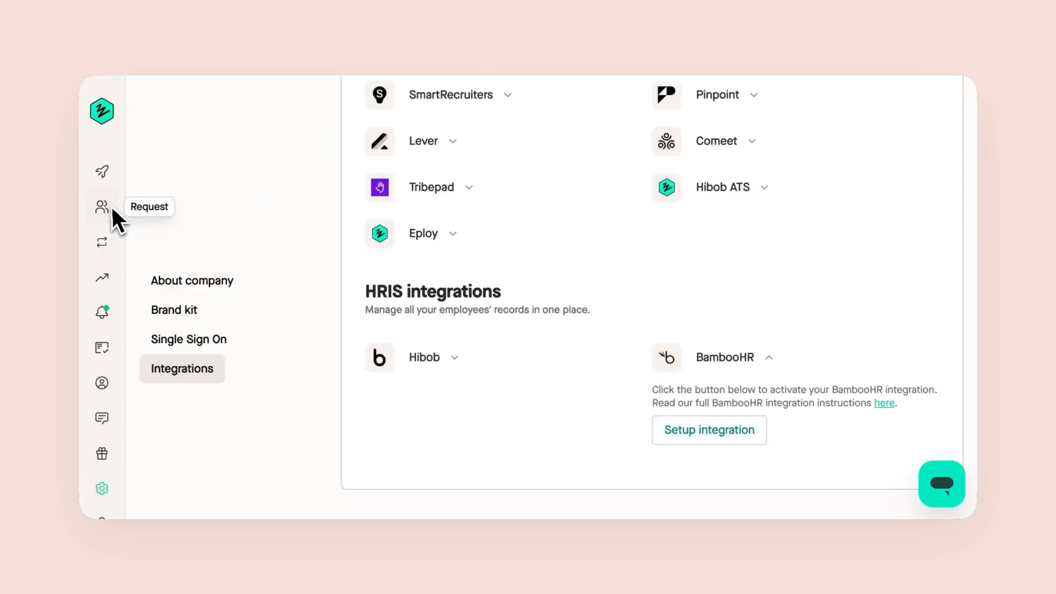
Switch to Zinc, open the Request page, and review the candidates' check statuses and packages
left_click(107, 207)
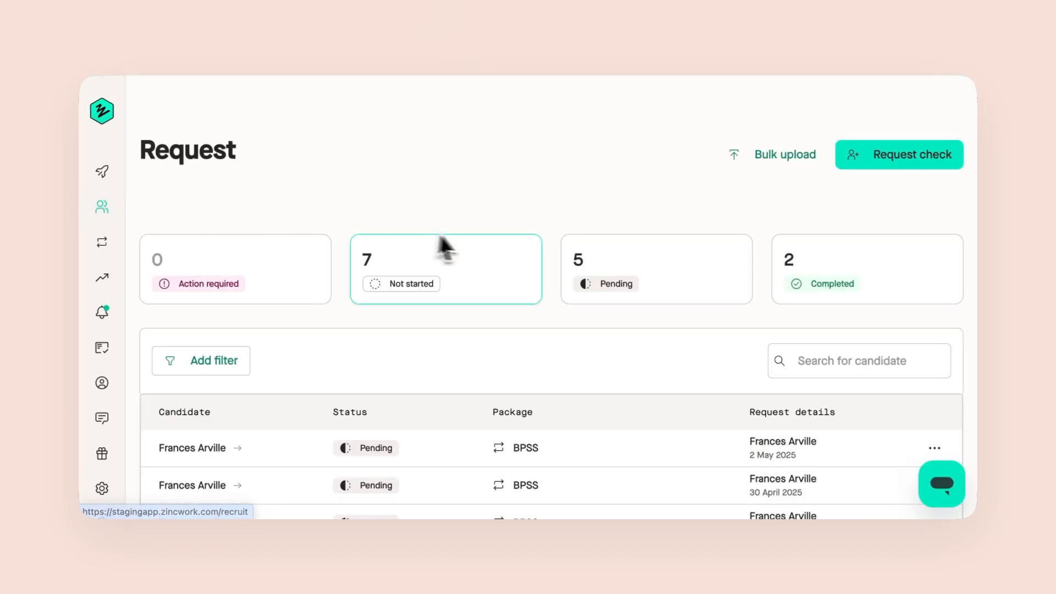
scroll(495, 242, "down", 2)
scroll(515, 242, "down", 3)
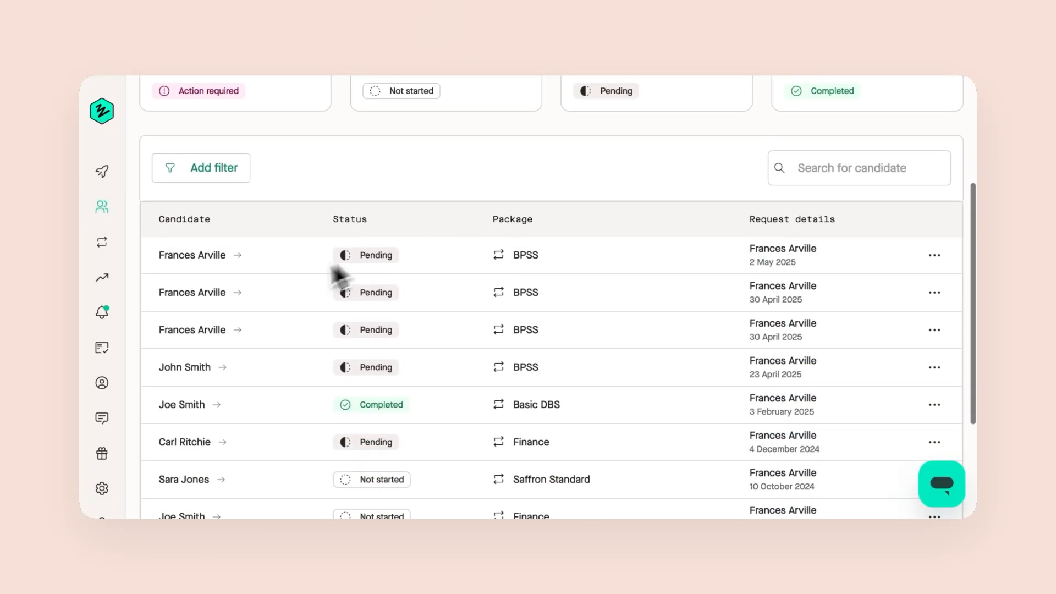